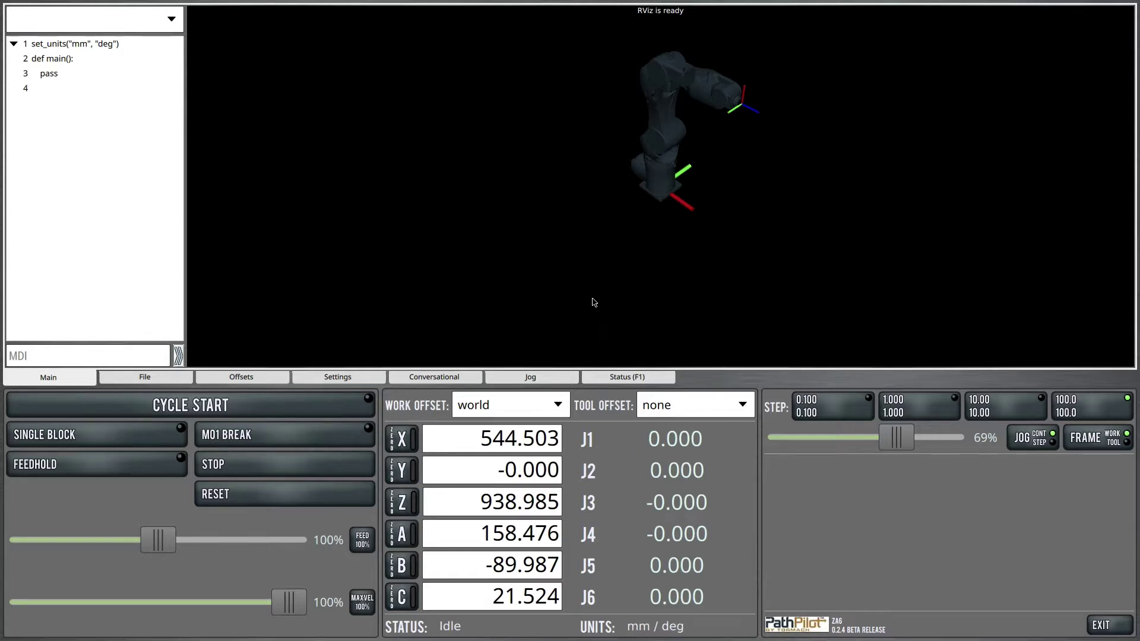
Step: On the Status page, switch digital outputs 1, 2 and 3 on and back off
left_click(647, 378)
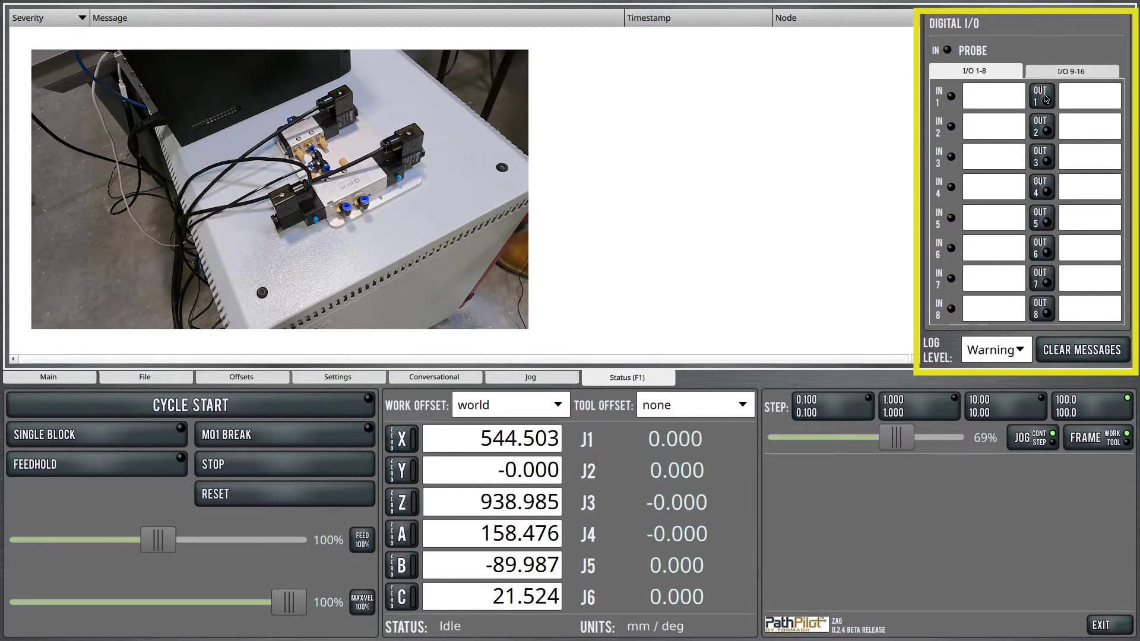
left_click(1046, 99)
left_click(1046, 99)
left_click(1037, 131)
left_click(1037, 131)
left_click(1037, 164)
left_click(1037, 165)
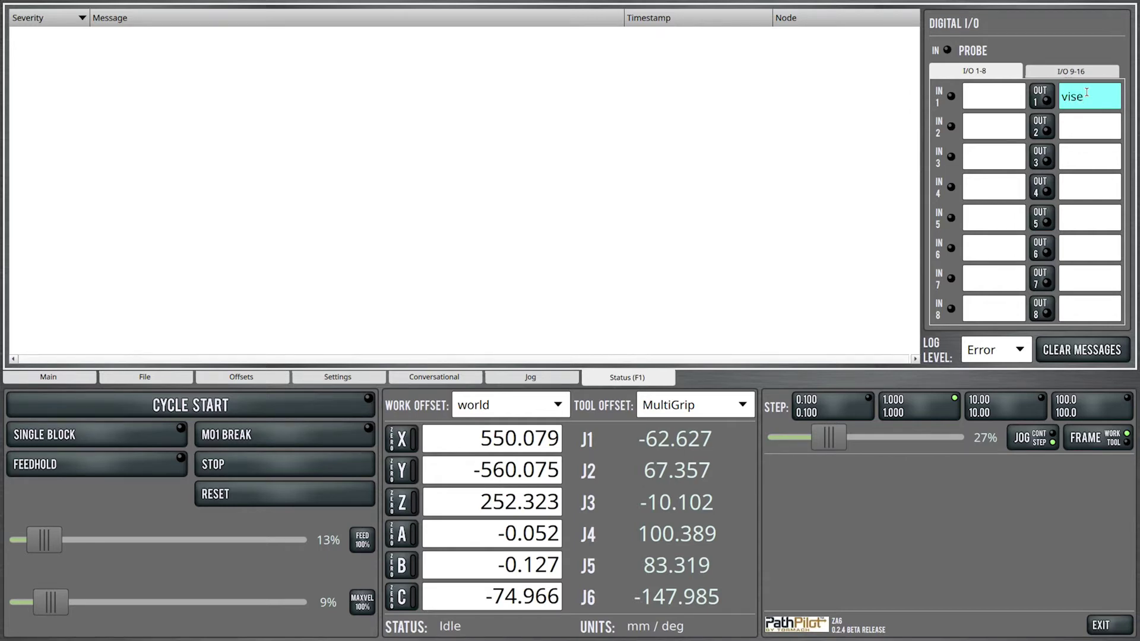
Step: Label output 2 'multi_open' and output 3 'multi_close', then show the Conversational page
left_click(1098, 124)
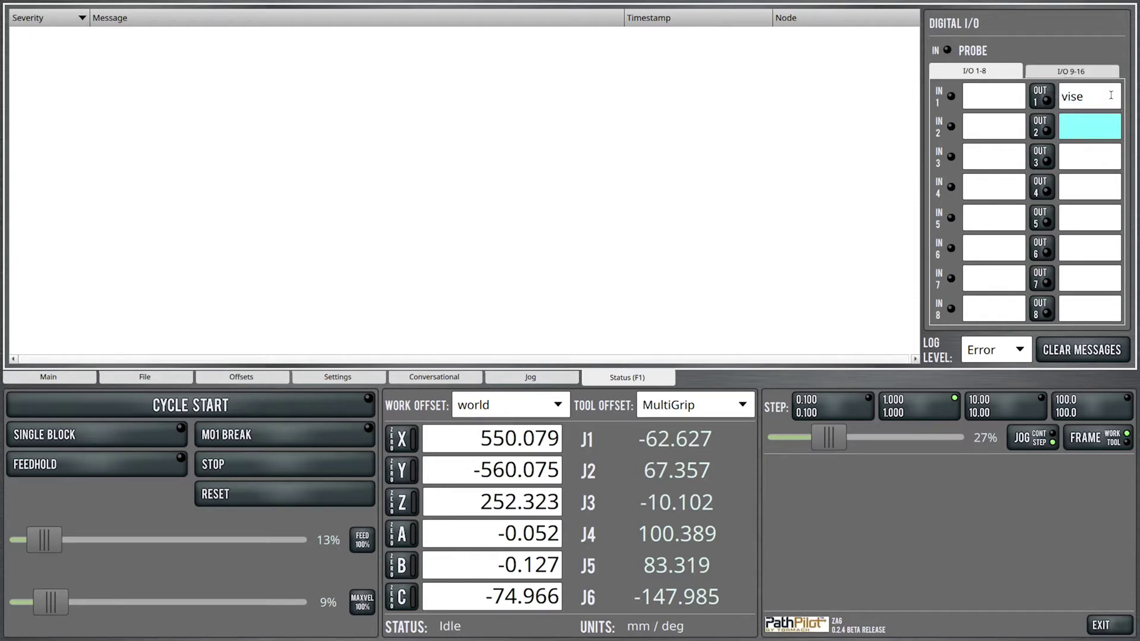
type("multi_open")
left_click(1100, 153)
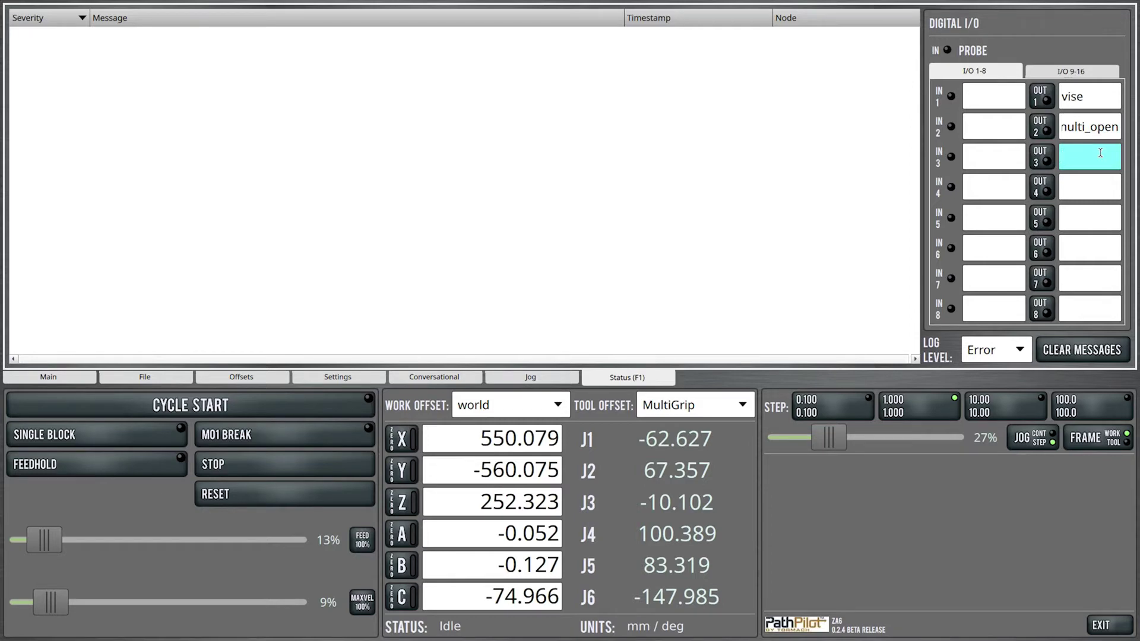
type("multi_close")
left_click(1077, 190)
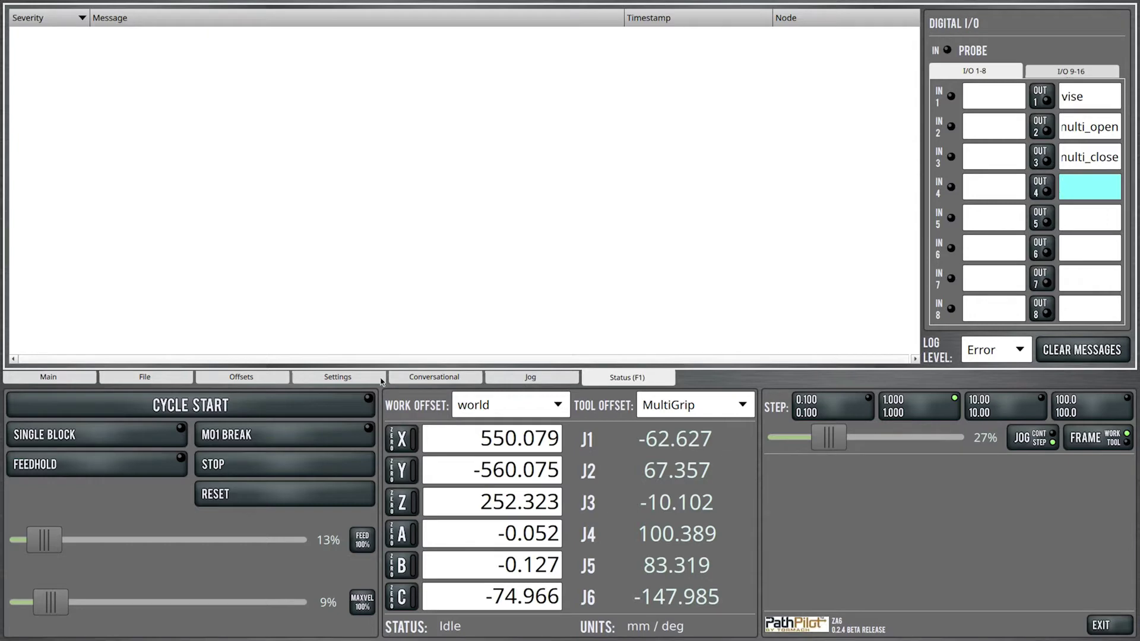
left_click(462, 378)
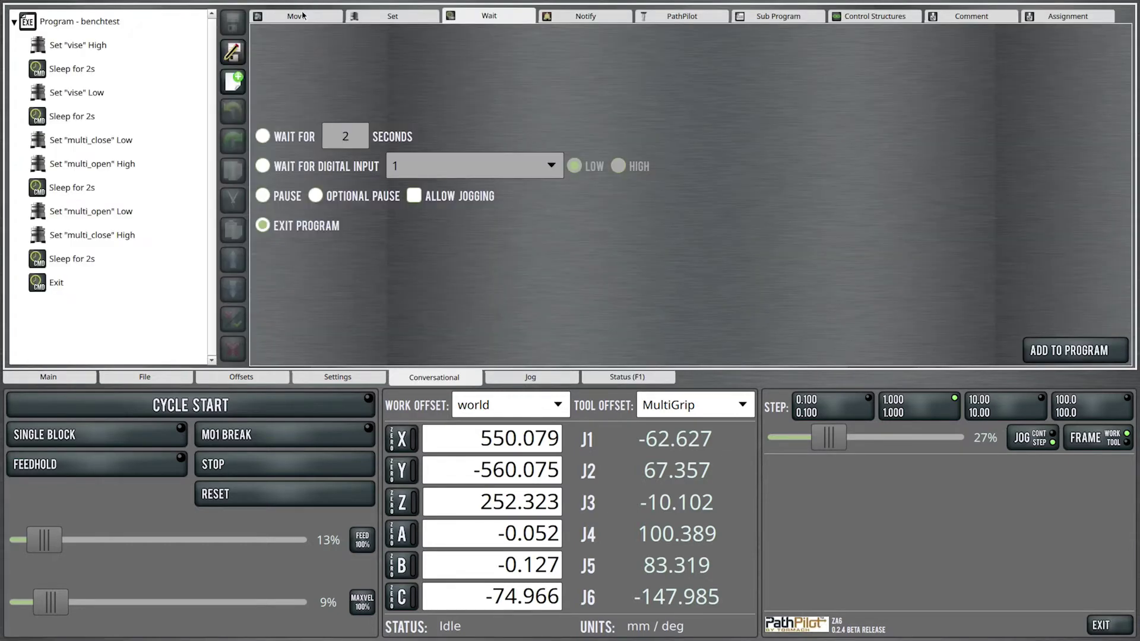
Step: Create a new empty program whose first step sets output 2 multi_open Low
left_click(238, 85)
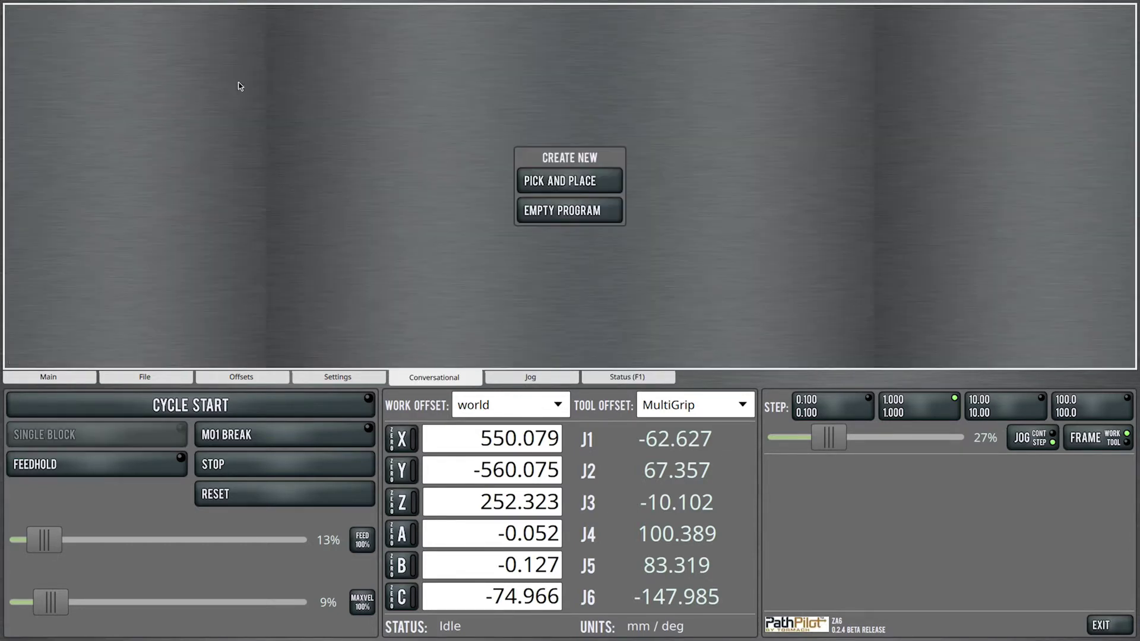
left_click(603, 212)
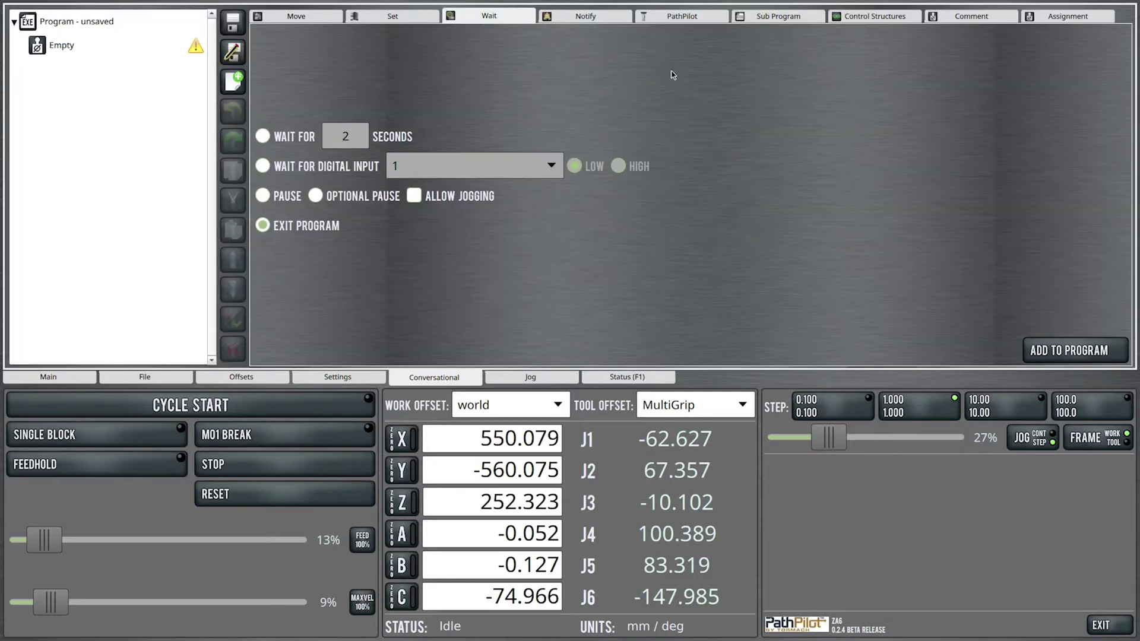
left_click(381, 16)
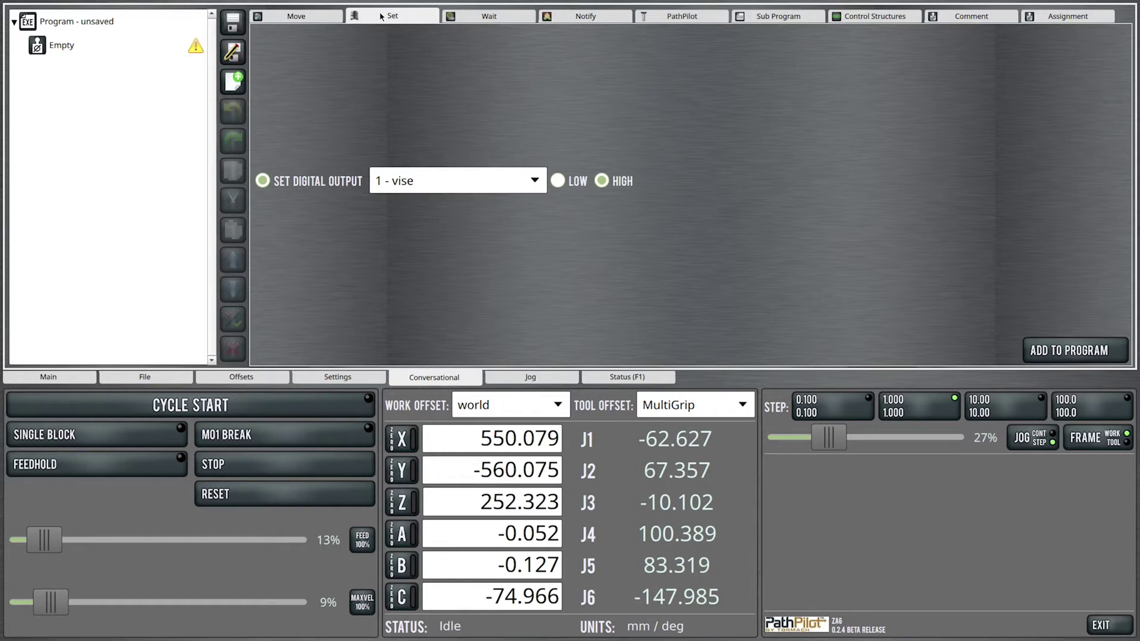
left_click(442, 179)
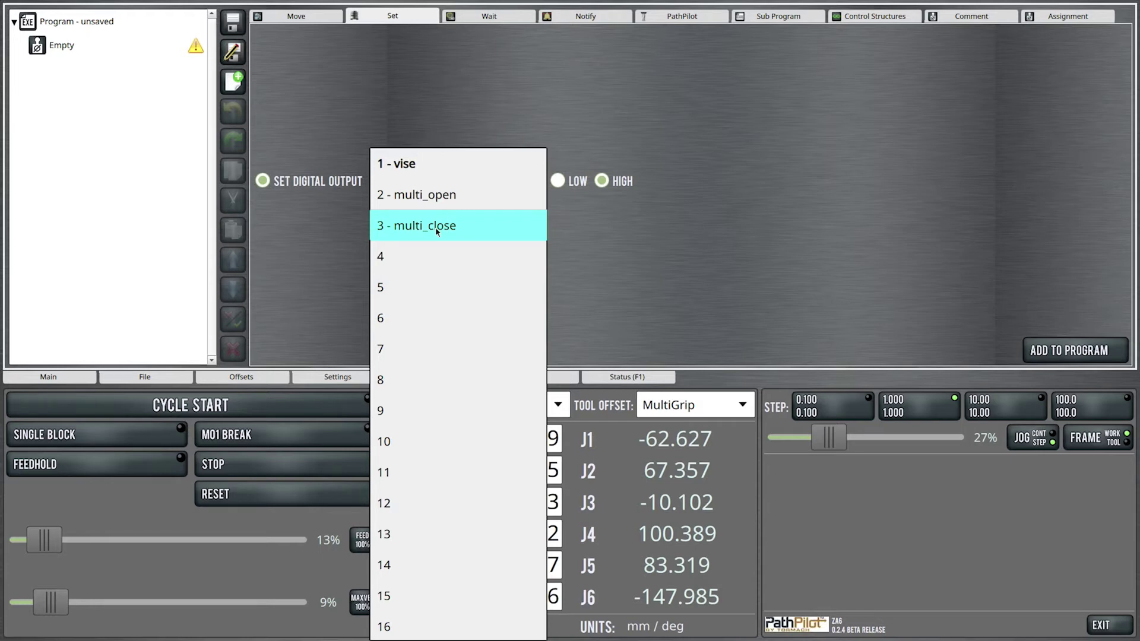
left_click(468, 196)
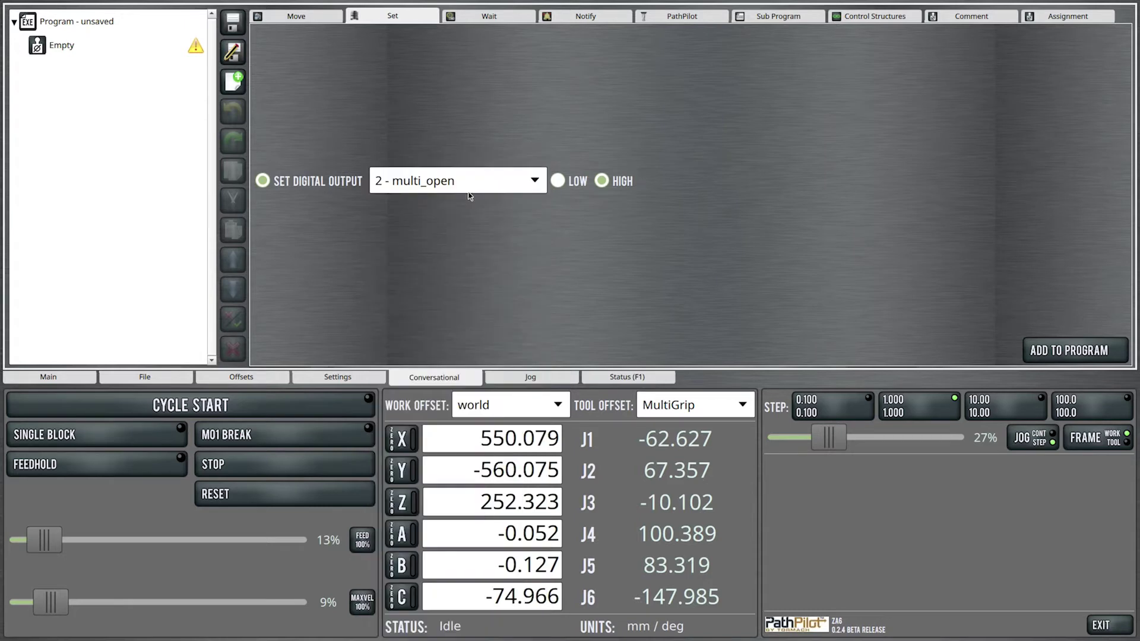
left_click(557, 182)
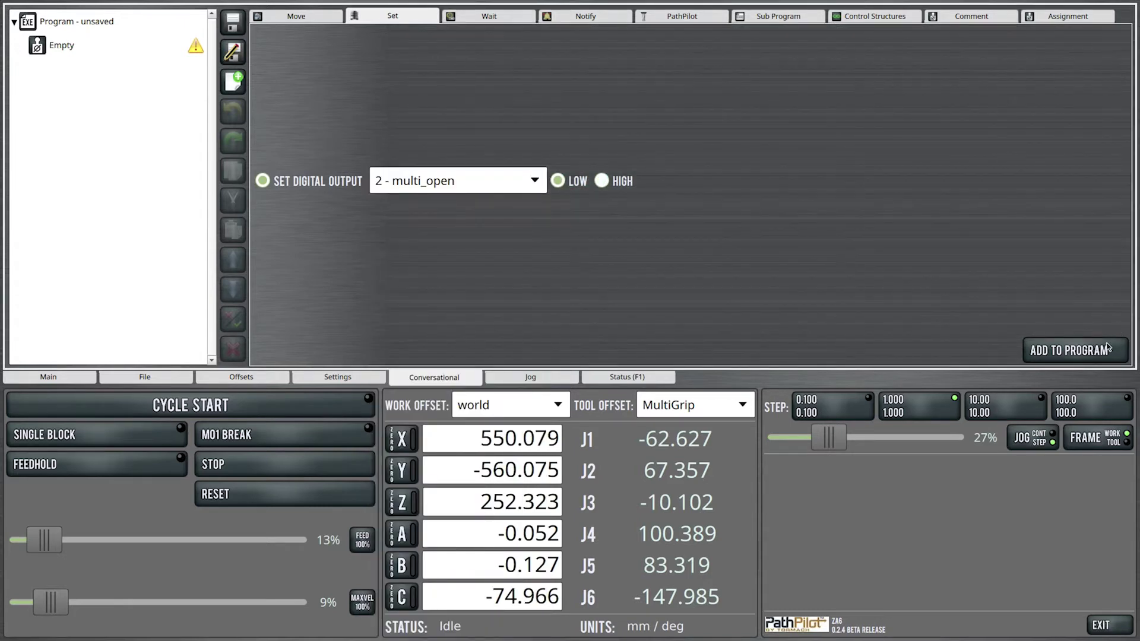
left_click(1109, 349)
left_click(481, 184)
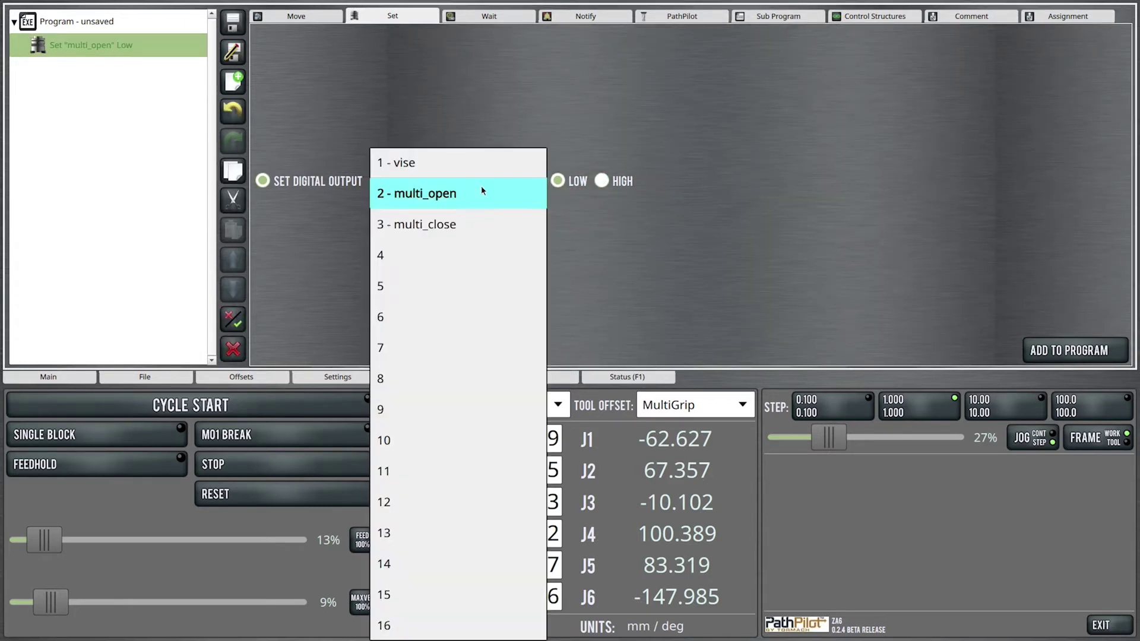
Step: Add a Set multi_close High step followed by a 2-second sleep
left_click(471, 223)
left_click(601, 182)
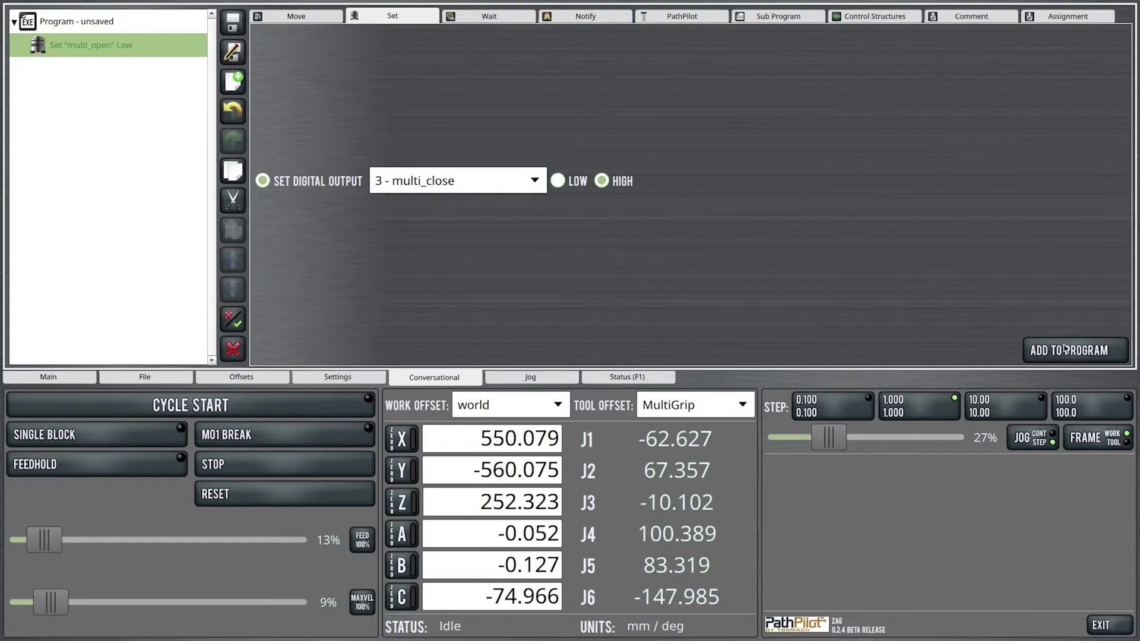
left_click(1066, 350)
left_click(482, 17)
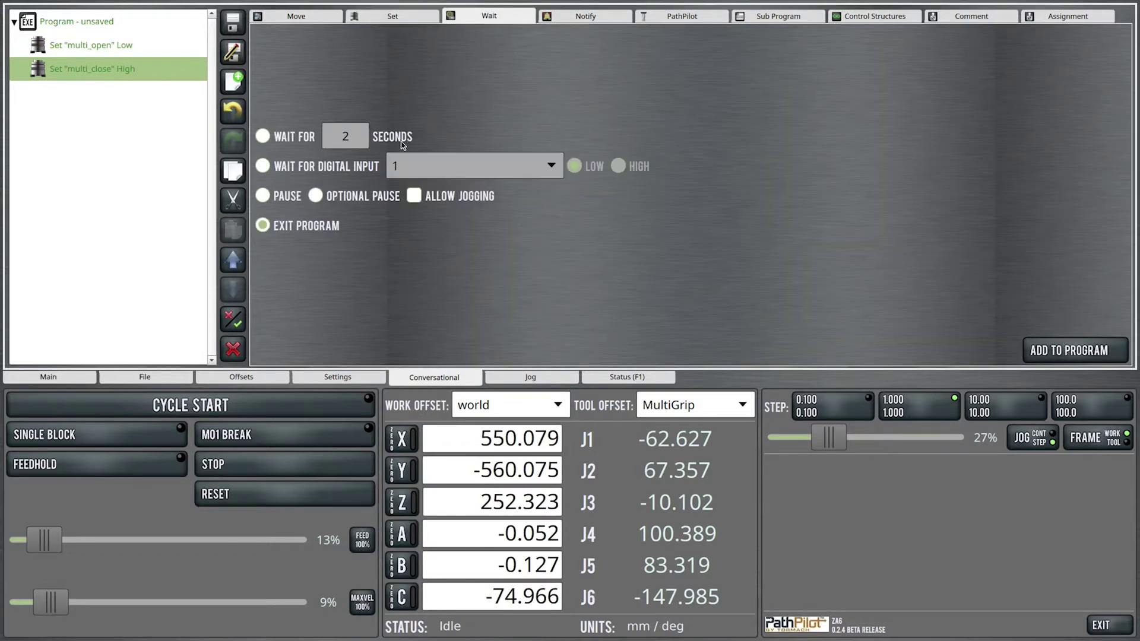
left_click(263, 136)
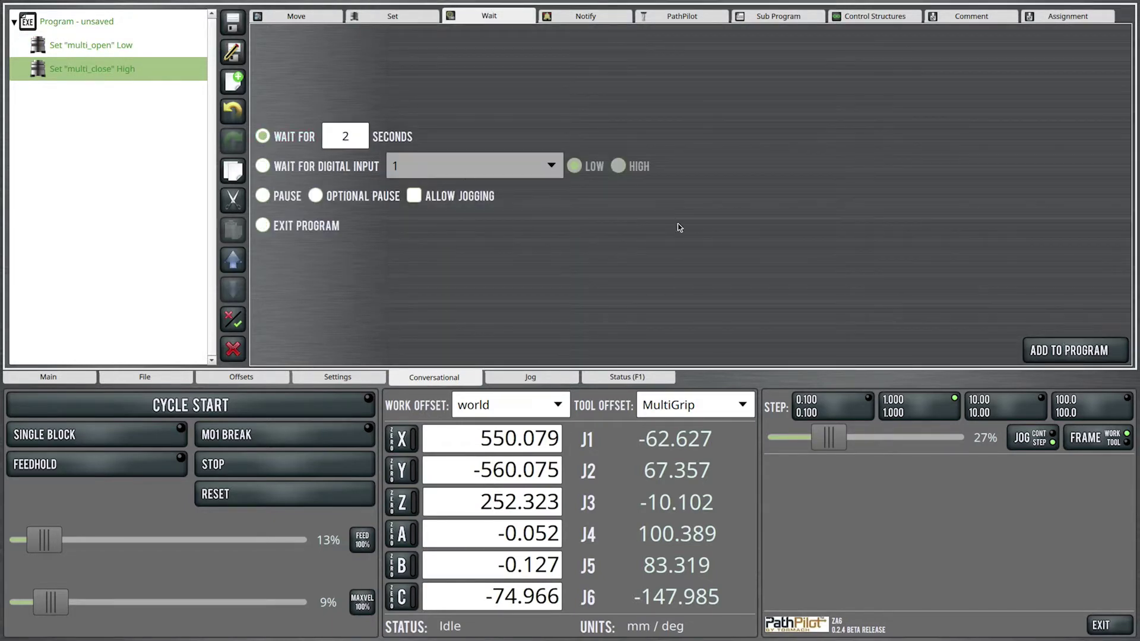
left_click(1073, 351)
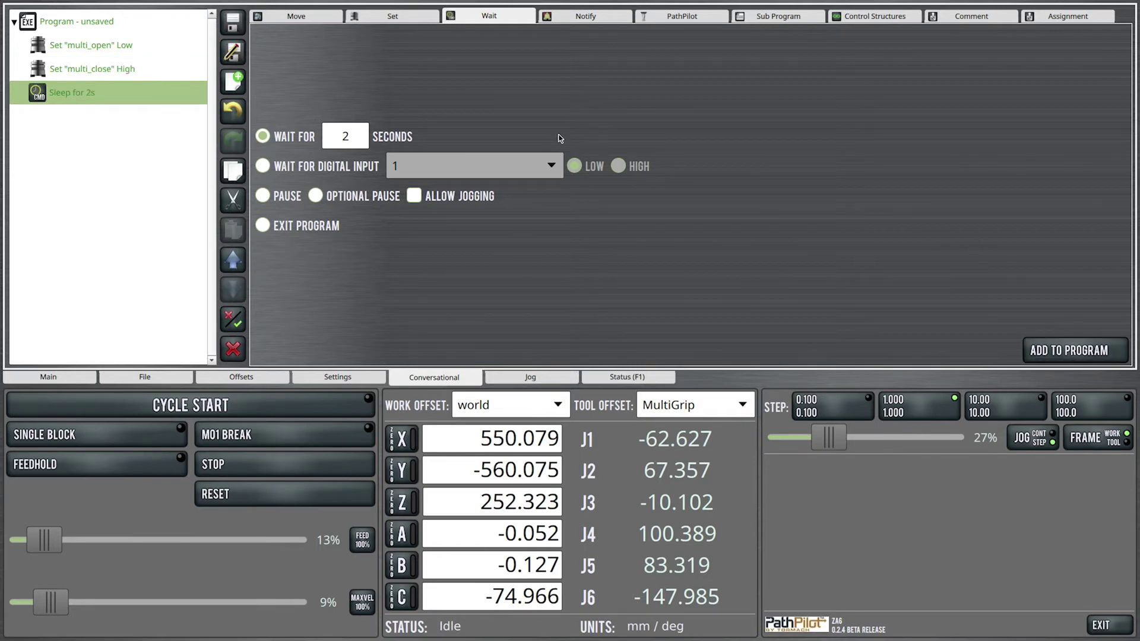
Step: Add Set multi_close Low, Set multi_open High, and another 2-second sleep
left_click(385, 19)
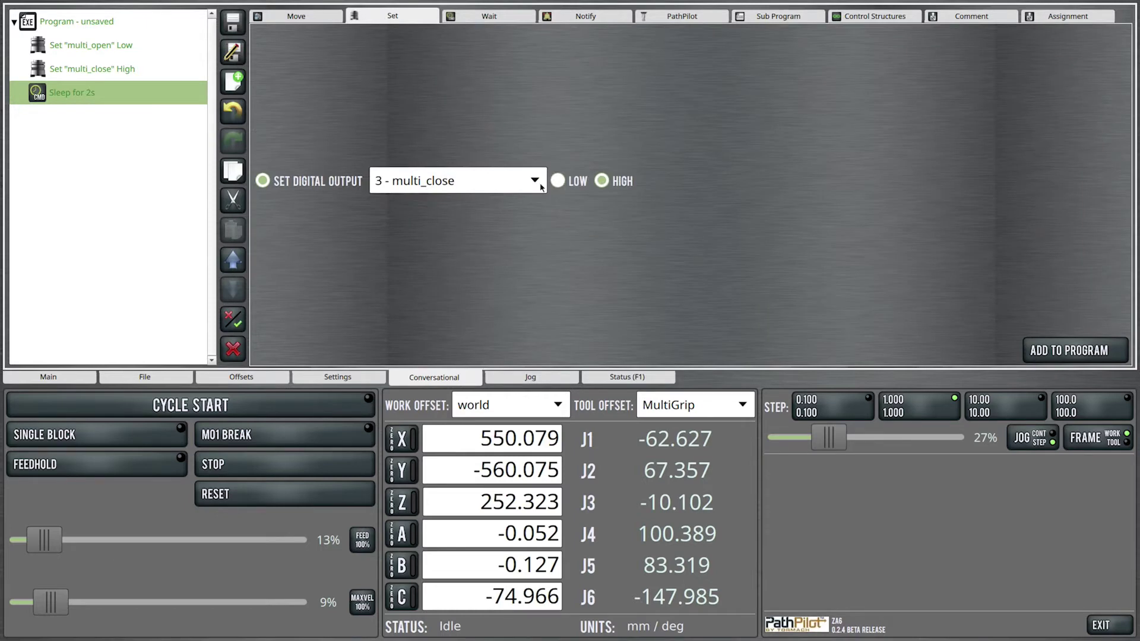
left_click(558, 181)
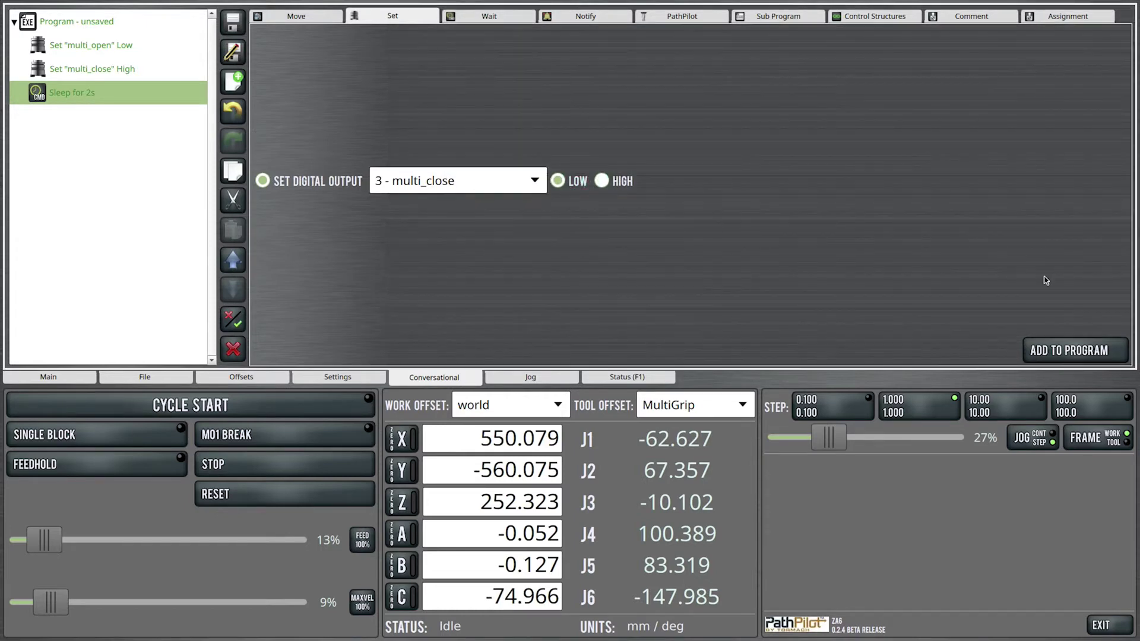
left_click(1086, 353)
left_click(433, 184)
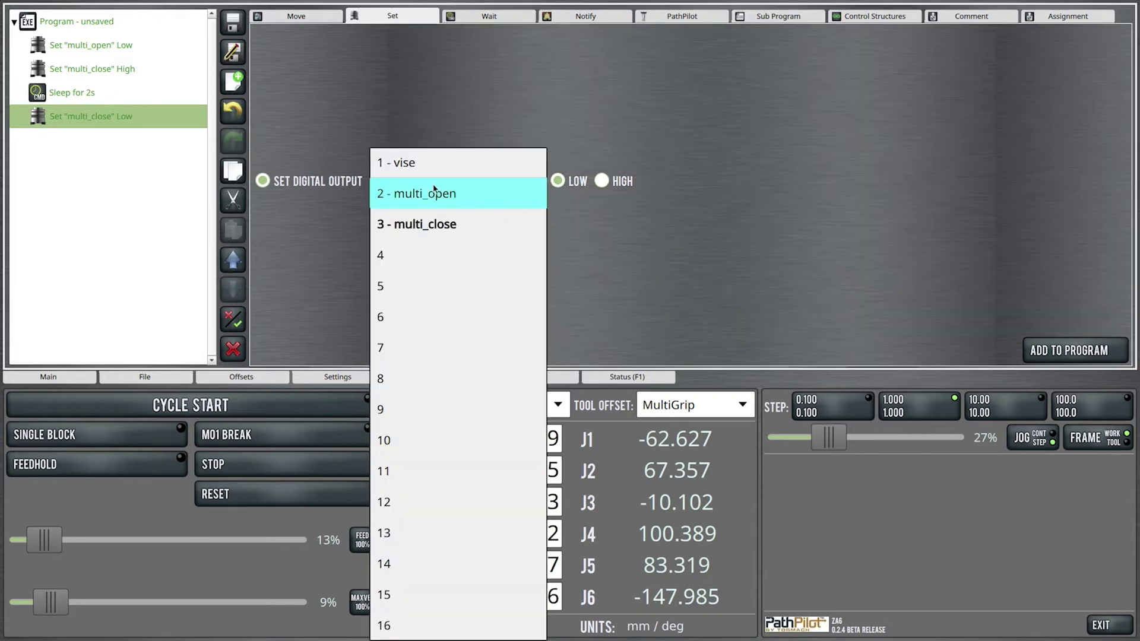
left_click(436, 199)
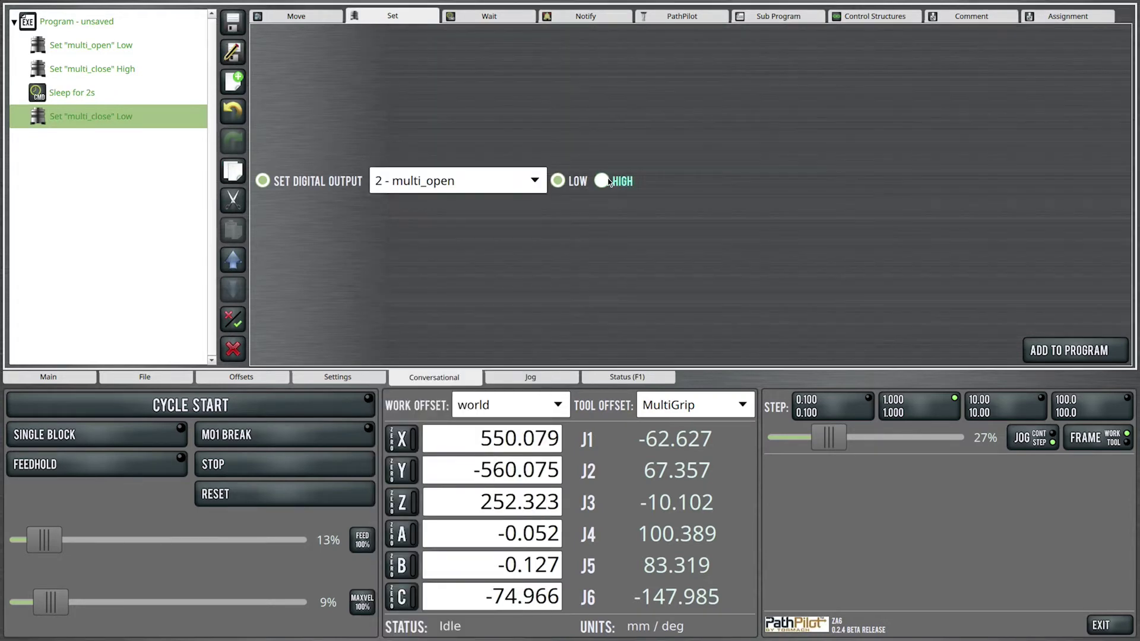
left_click(601, 181)
left_click(1109, 352)
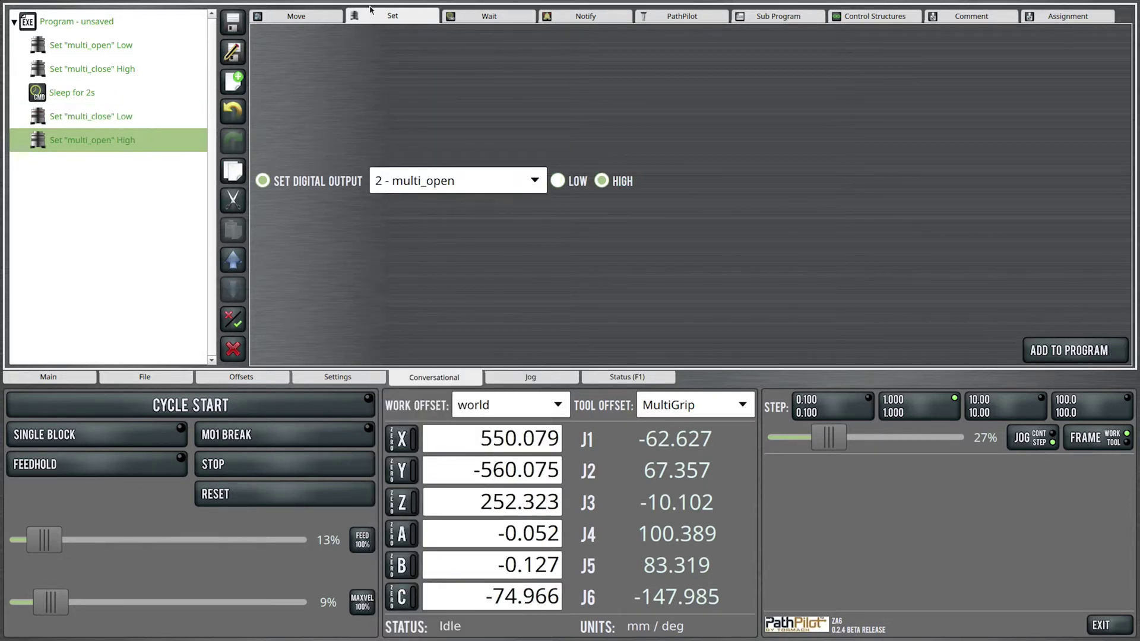
left_click(490, 18)
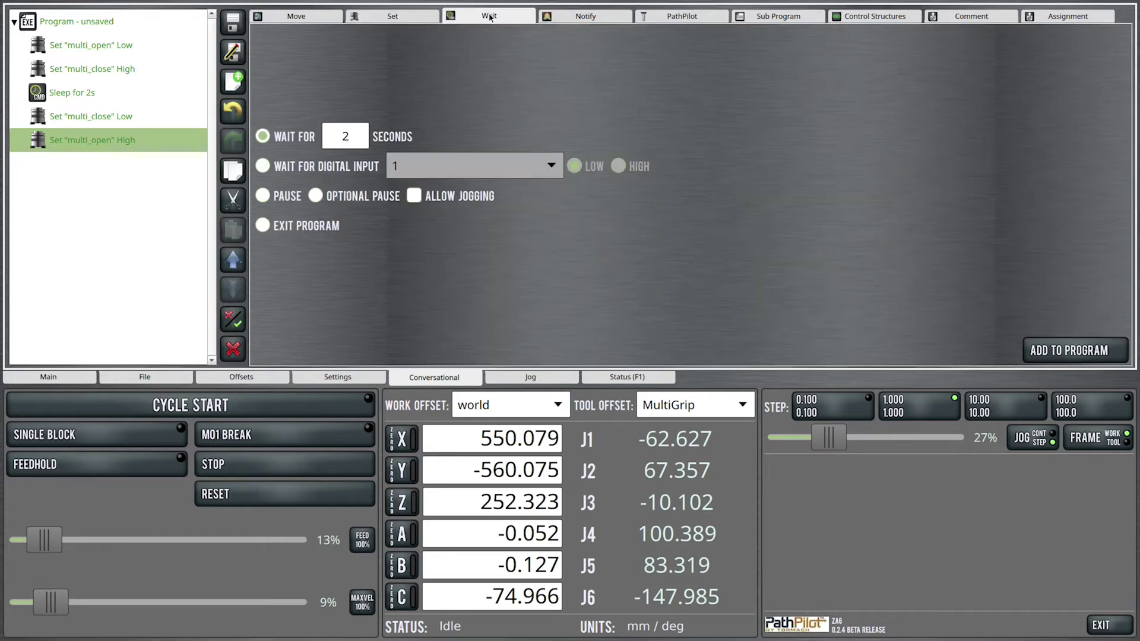
left_click(1101, 350)
left_click(399, 18)
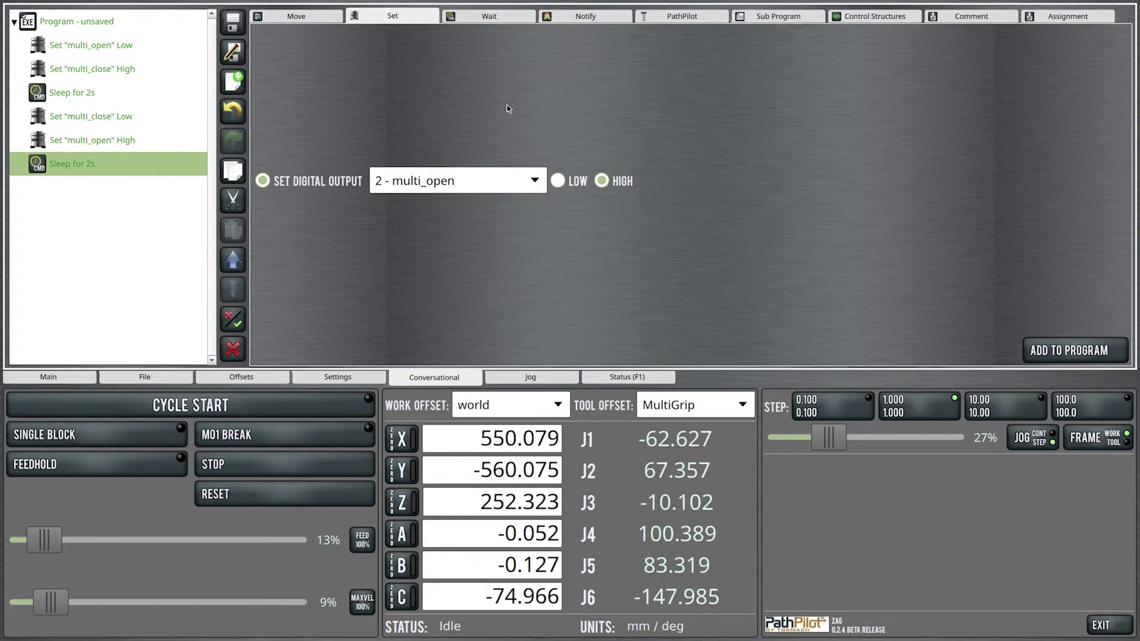
Step: Add a Set vise Low step followed by a 2-second sleep
left_click(512, 175)
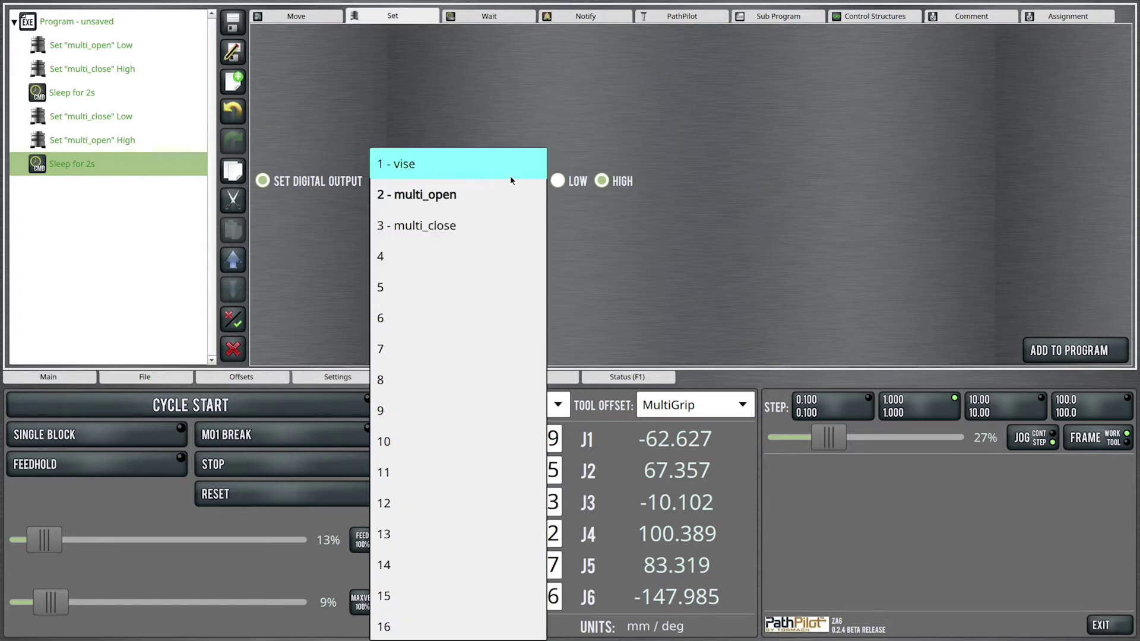
left_click(515, 164)
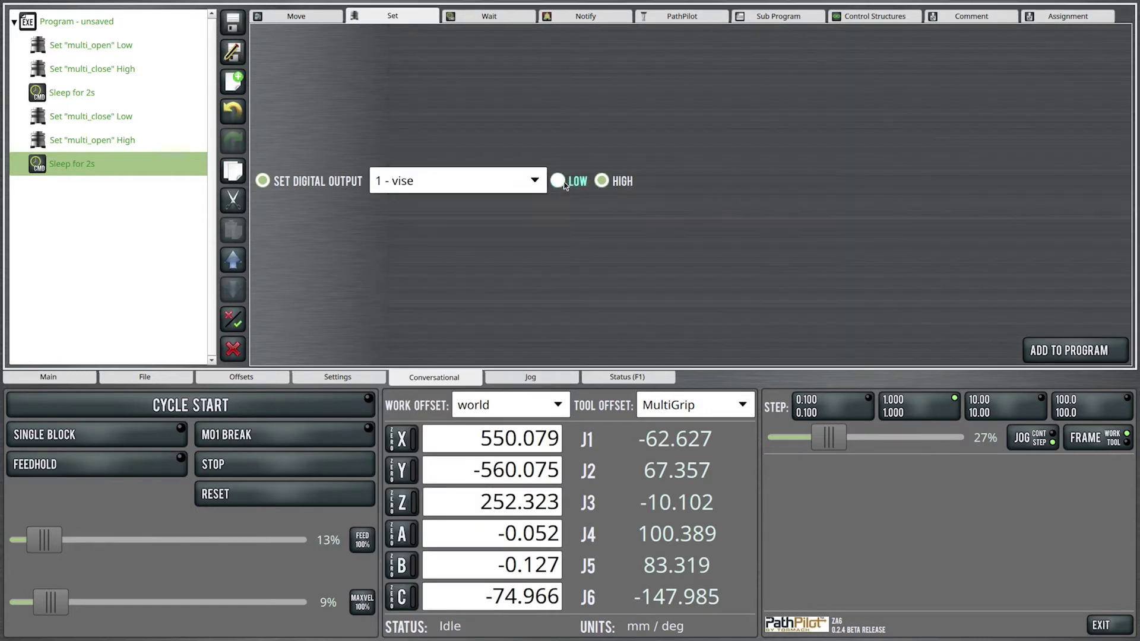
left_click(572, 182)
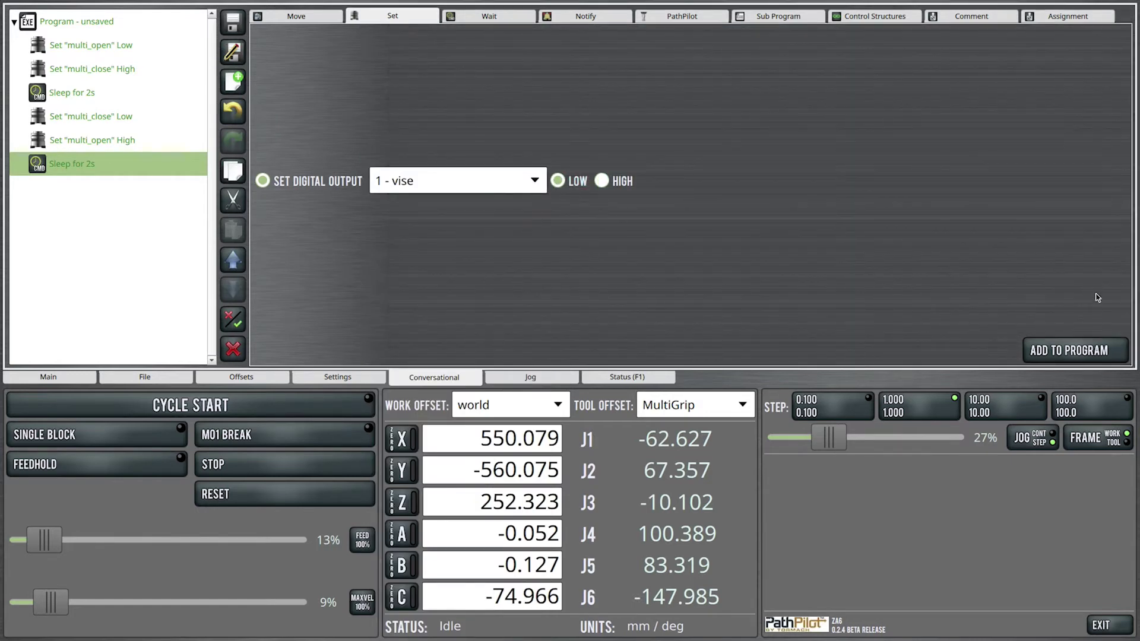
left_click(1082, 353)
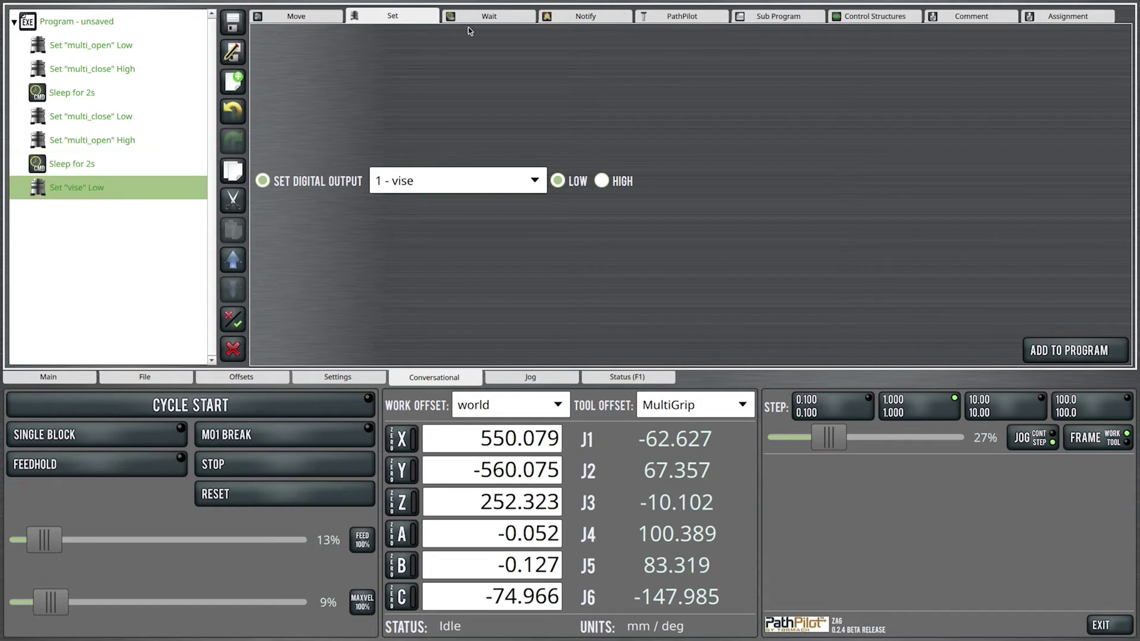
left_click(485, 16)
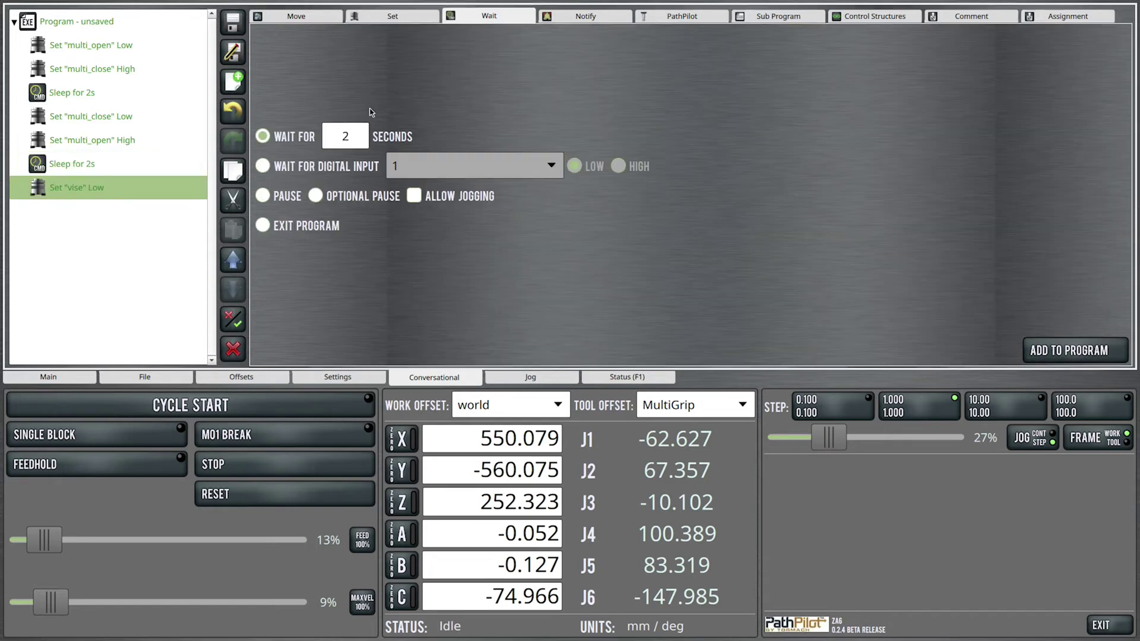
left_click(1105, 357)
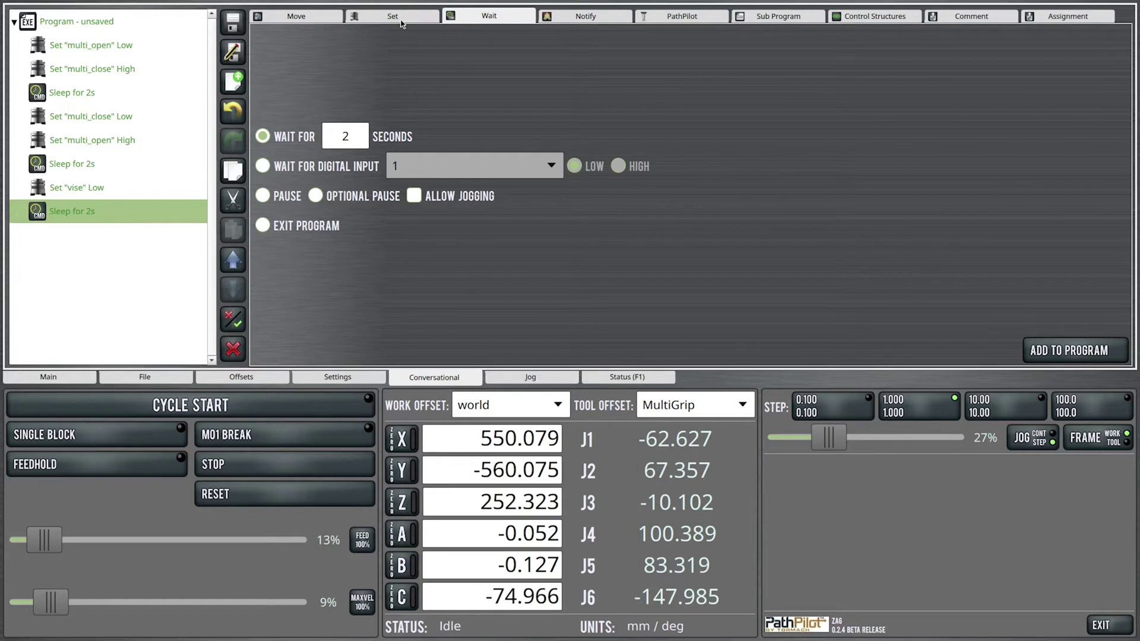
Step: Add a Set vise High step, then end the program with an Exit step
left_click(402, 19)
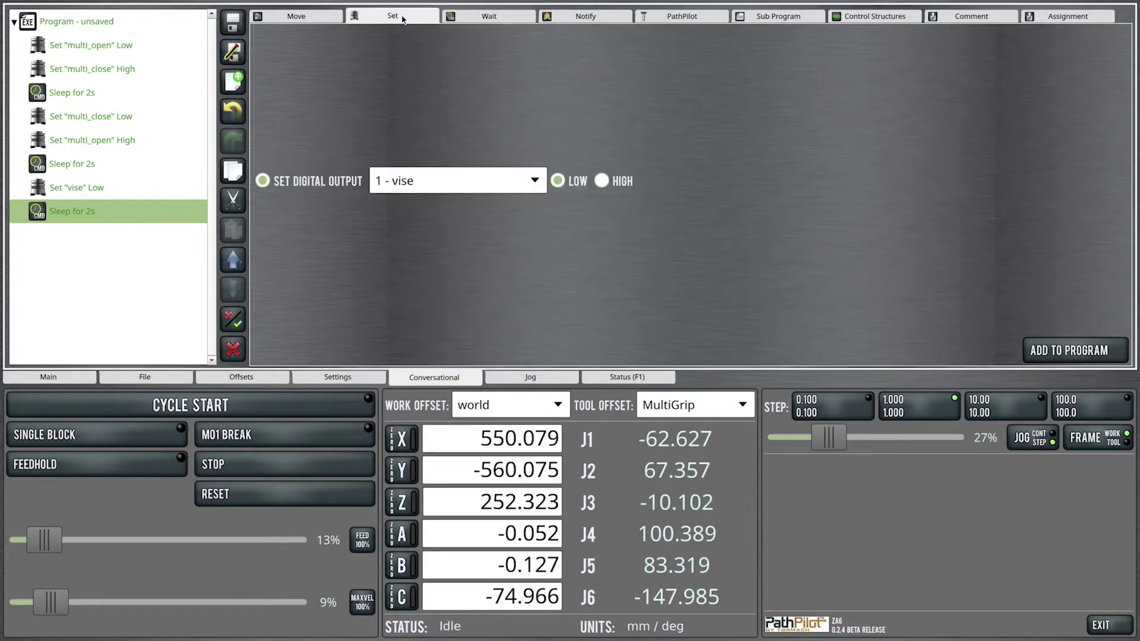
left_click(603, 181)
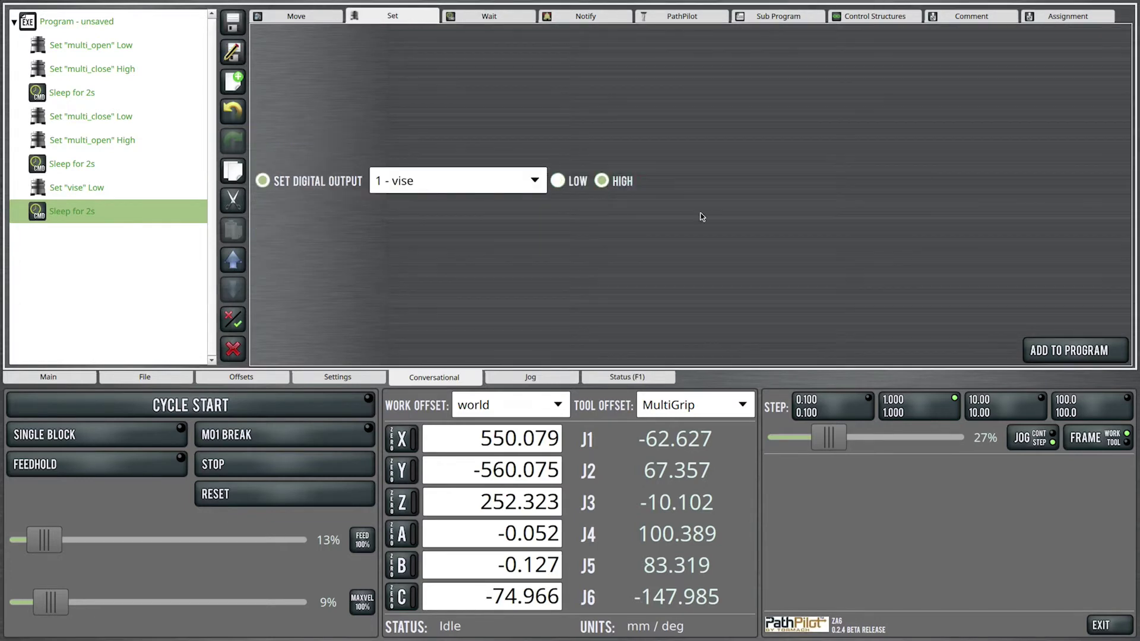
left_click(1095, 357)
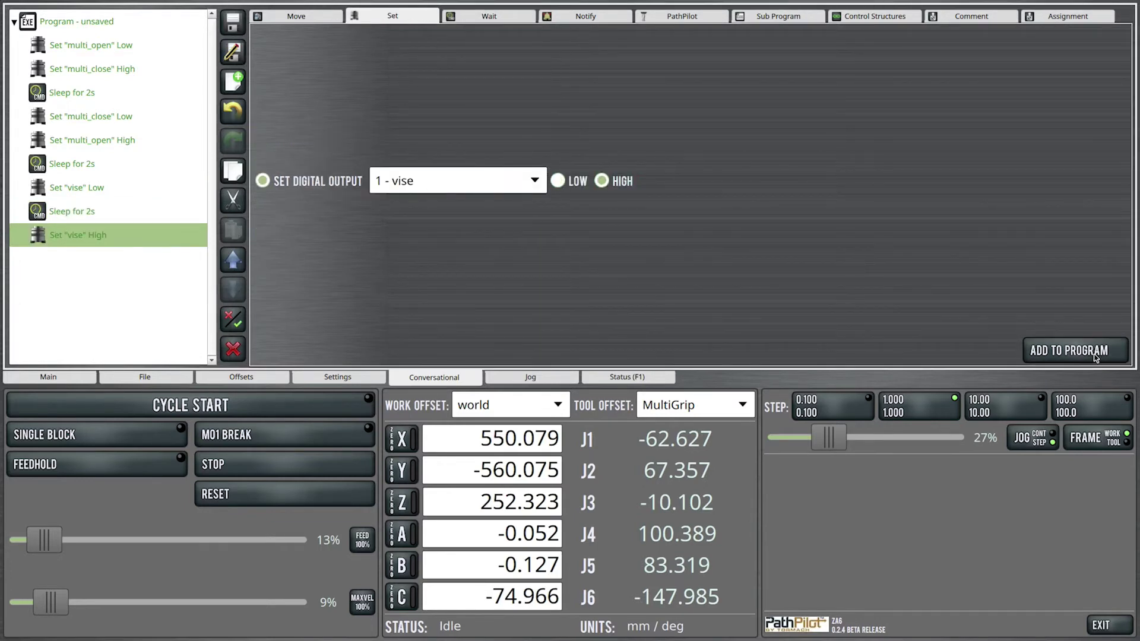
left_click(491, 23)
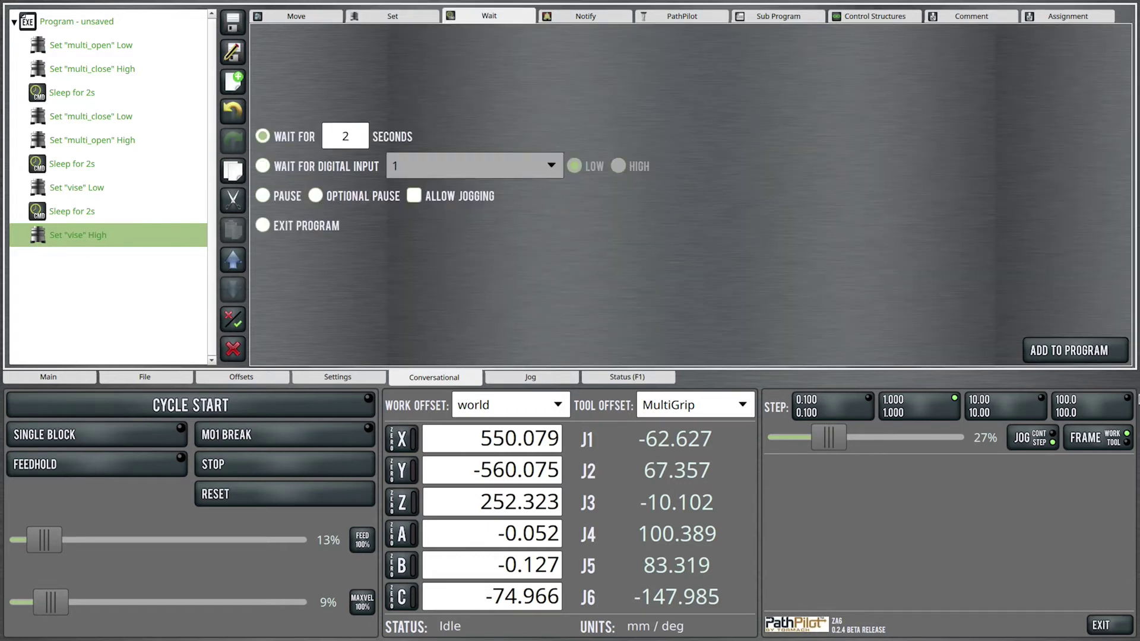
left_click(265, 226)
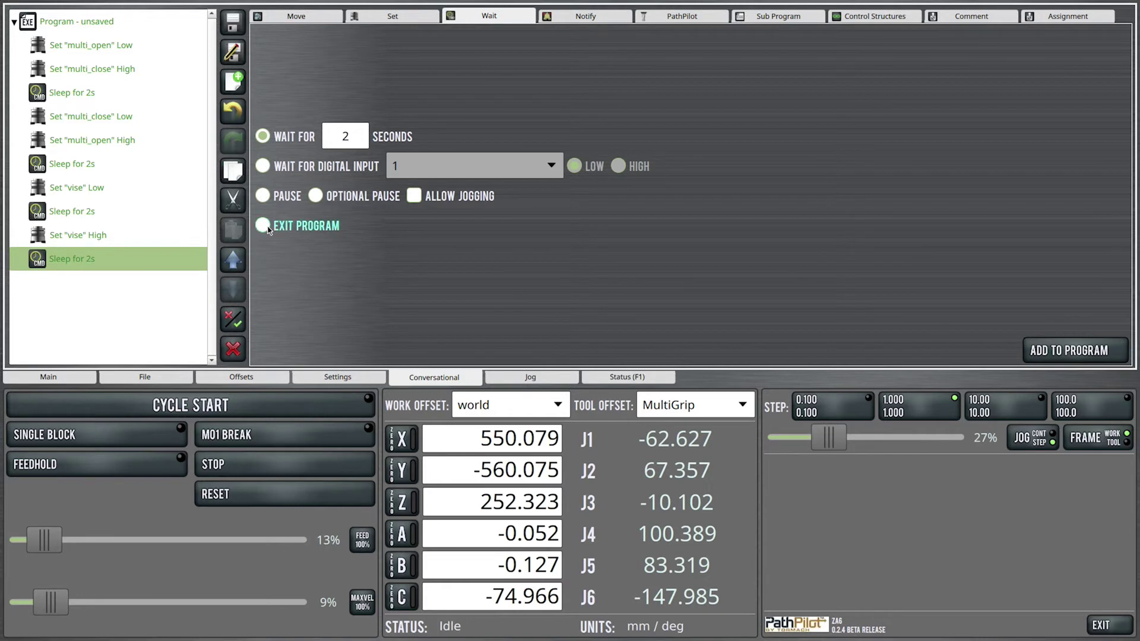
left_click(1092, 351)
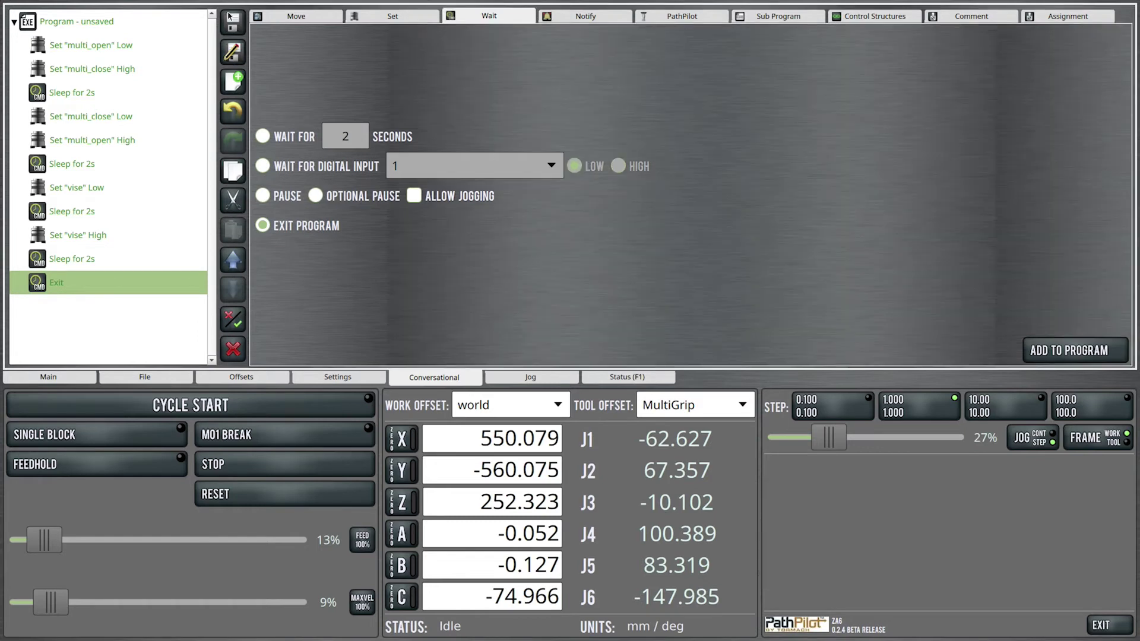
Step: Save the program under the name 'benchtest'
left_click(233, 23)
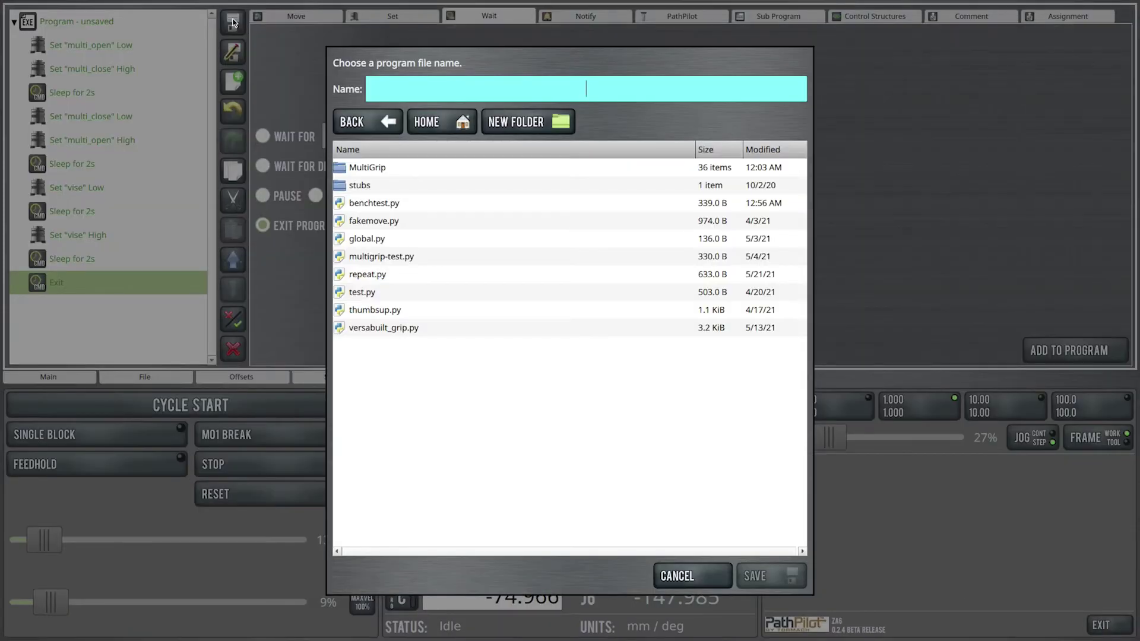
type("bench")
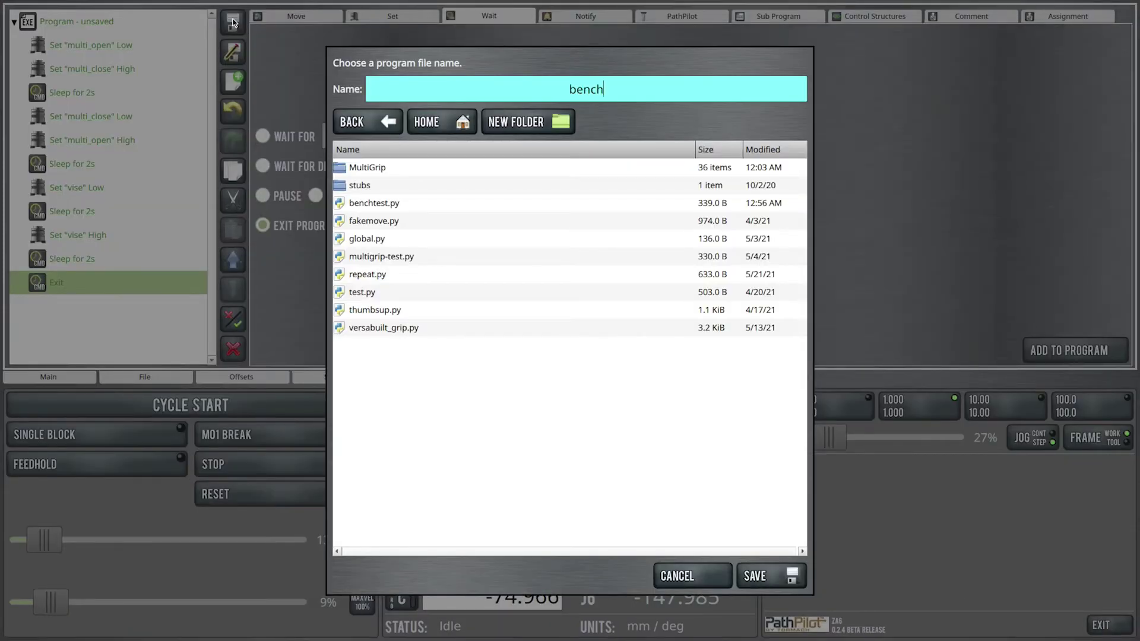
type("test")
key("Return")
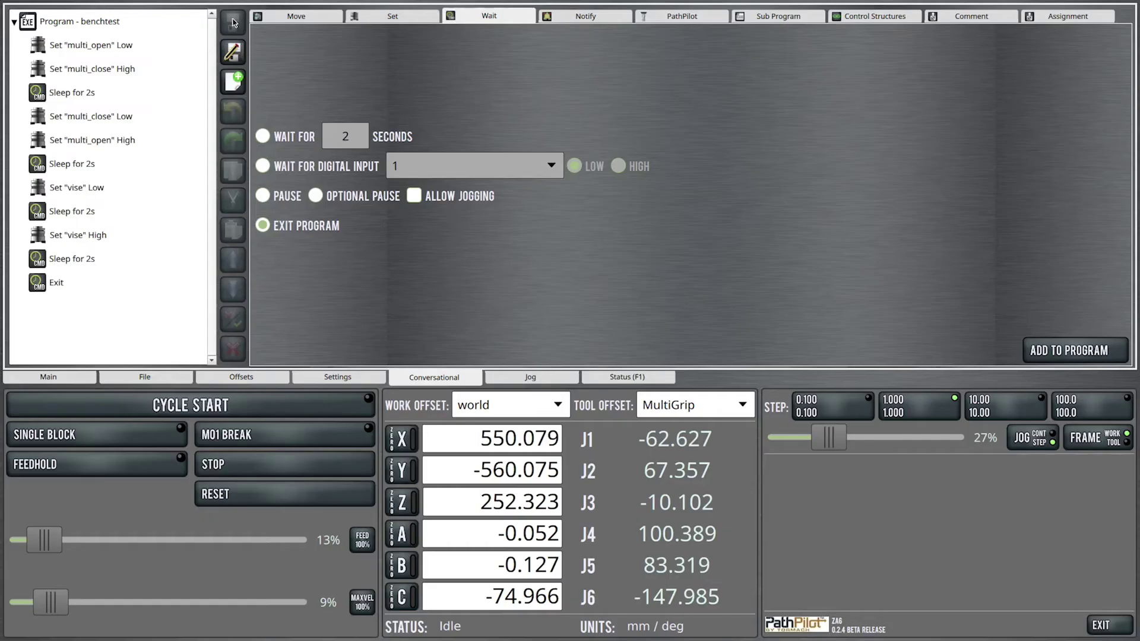
Step: Run benchtest with Cycle Start from the Main page, then return to the Conversational page
left_click(83, 380)
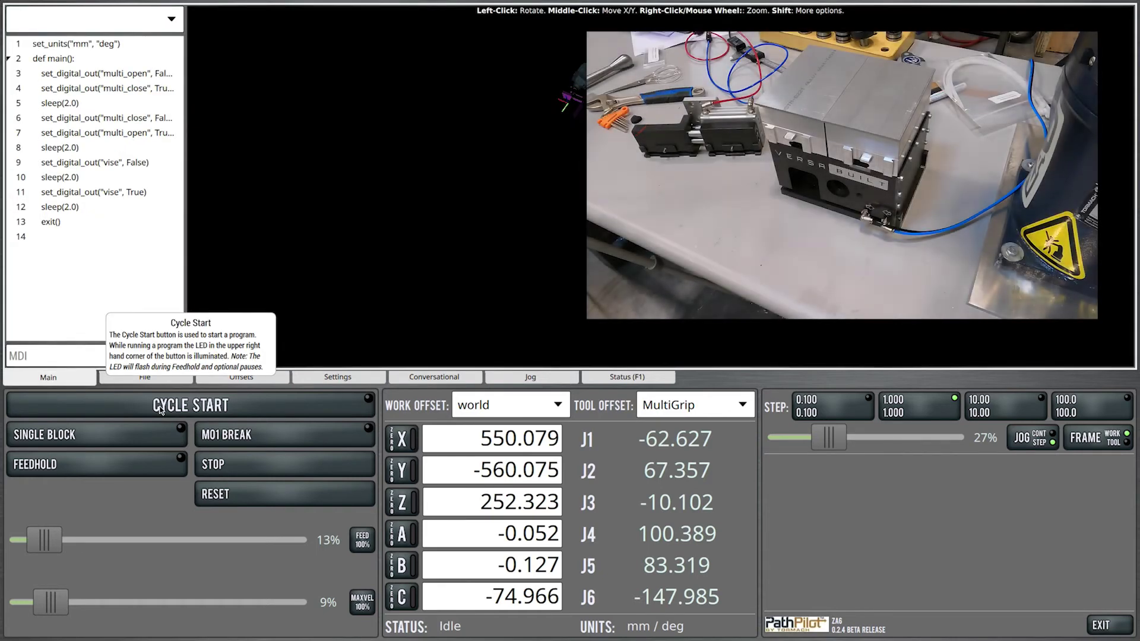
left_click(160, 409)
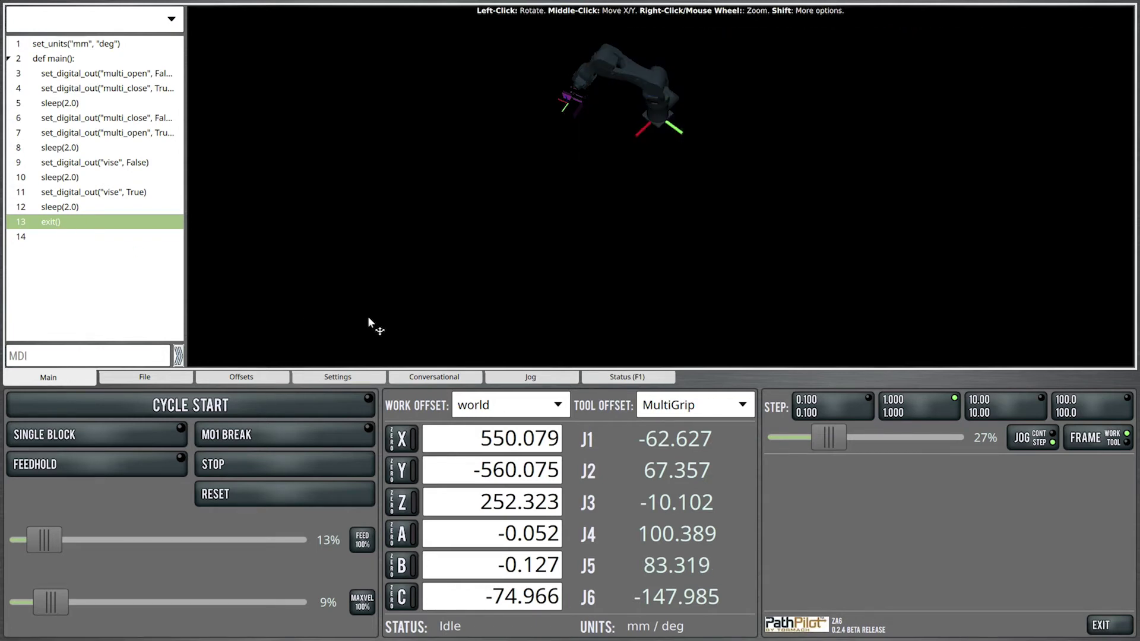
left_click(435, 378)
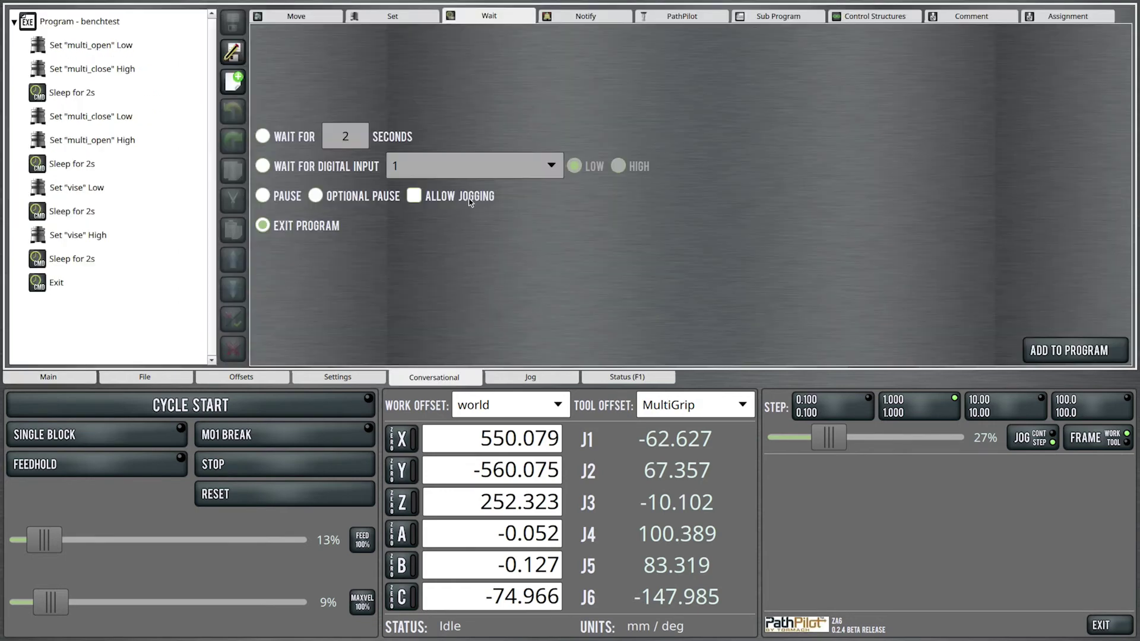
Step: Delete the final Exit step, save benchtest, and view its code listing on Main
left_click(52, 282)
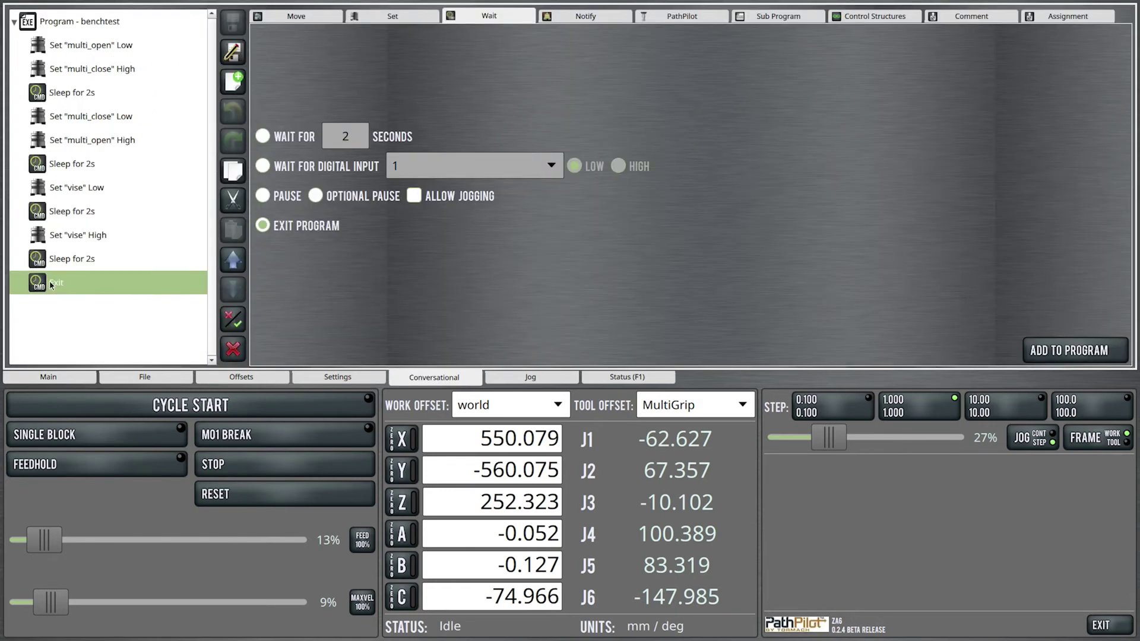
left_click(232, 349)
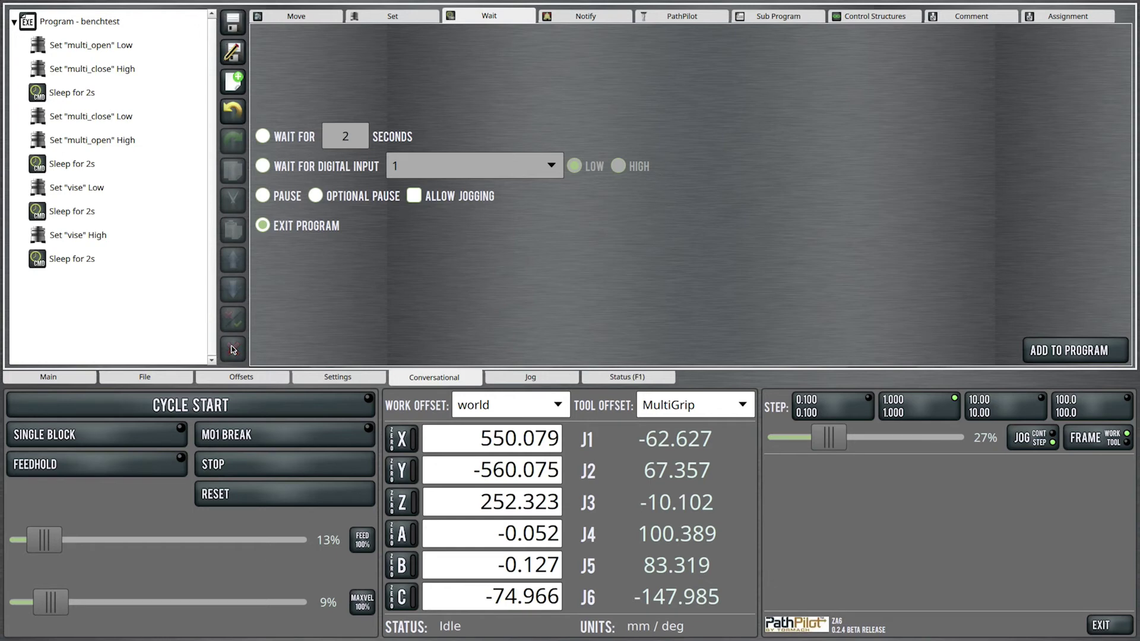
left_click(233, 22)
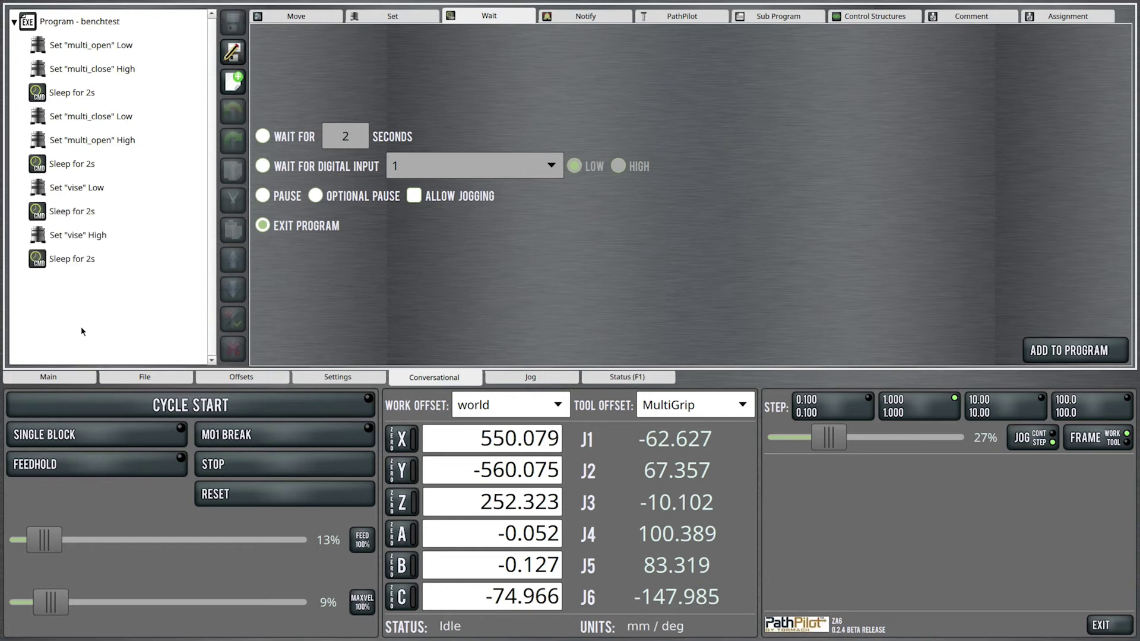
left_click(63, 375)
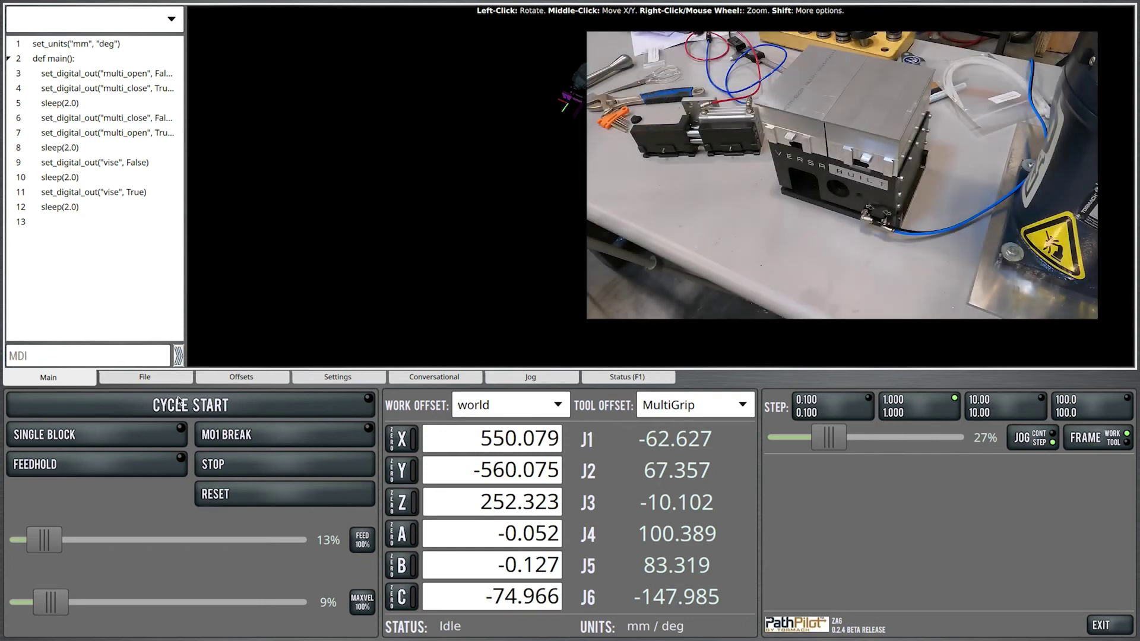
Step: Start the edited benchtest program with the Alt+R Cycle Start hotkey
key("alt+r")
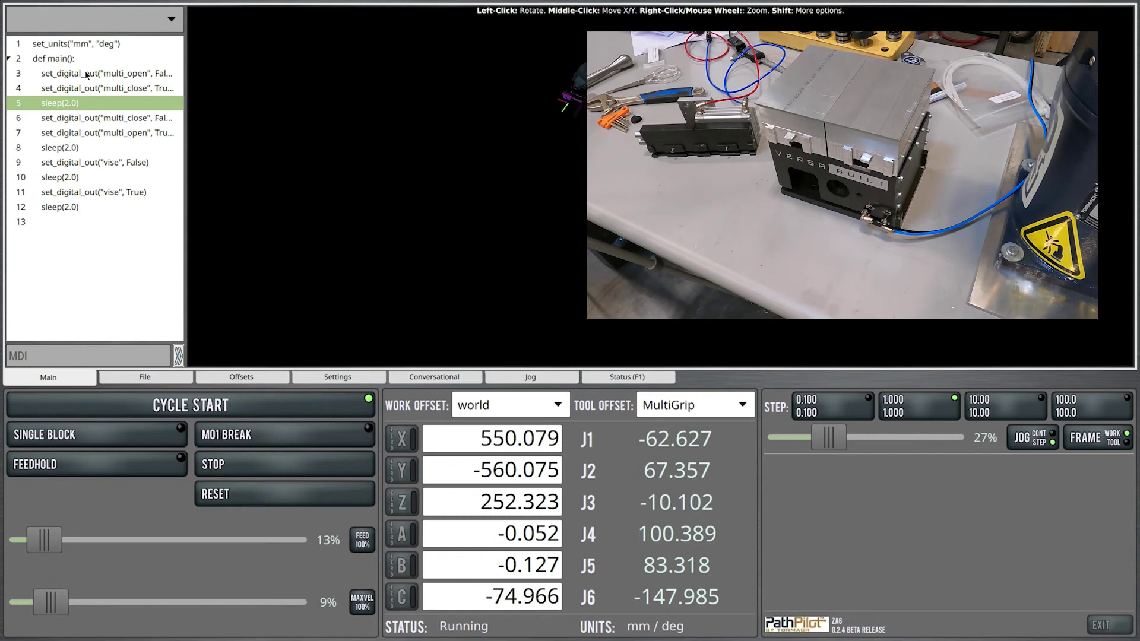